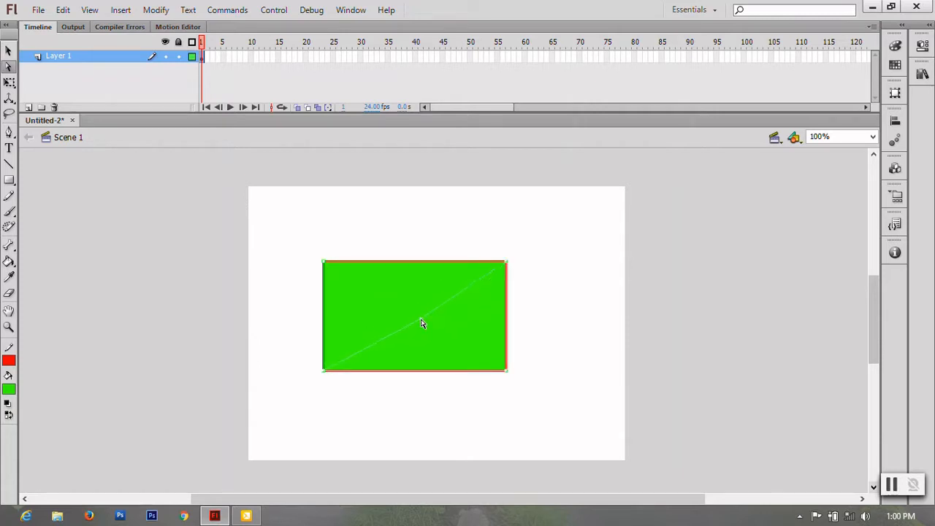
Delete the green rectangle's upper-left corner point to leave a triangle, and enlarge it about its centre with Free Transform
key(Delete)
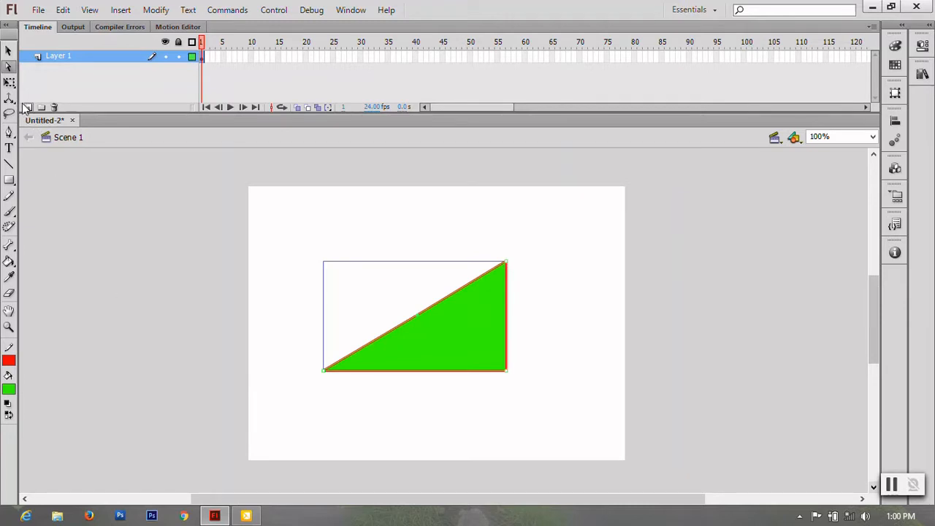
click(9, 82)
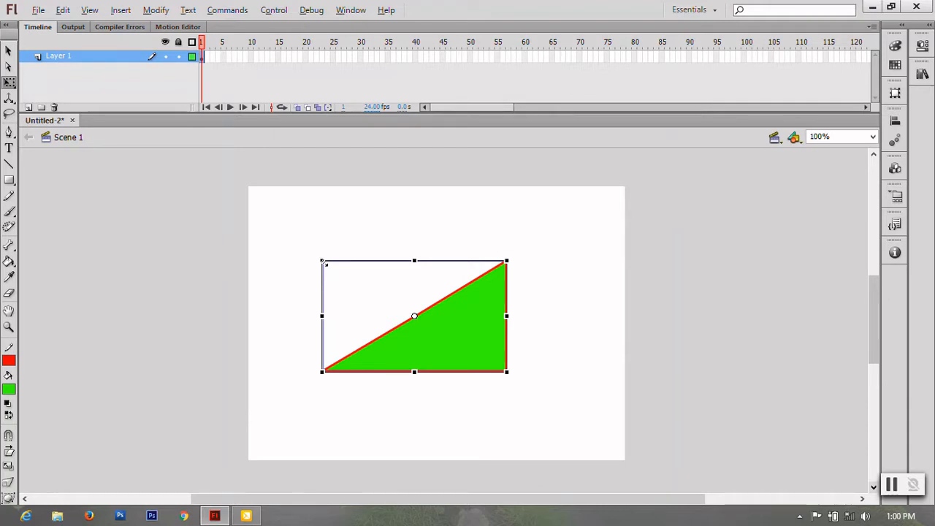
drag(322, 260, 300, 241)
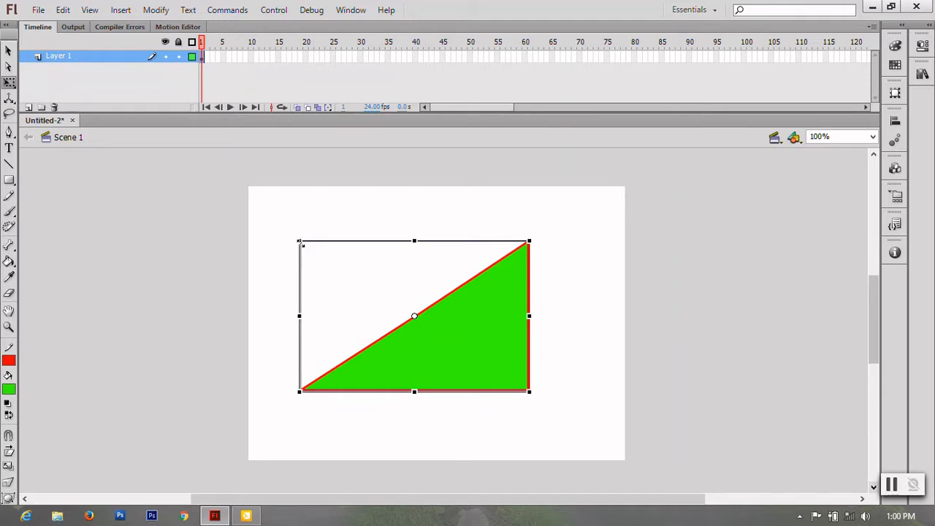
Move the triangle's transformation point to its lower-right corner and scale the shape down toward that corner
drag(415, 317, 527, 392)
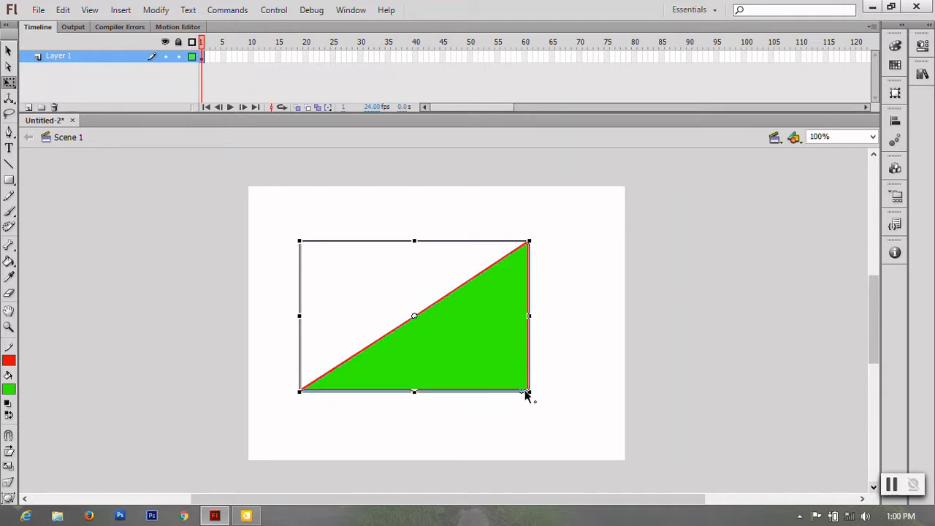
drag(298, 240, 351, 283)
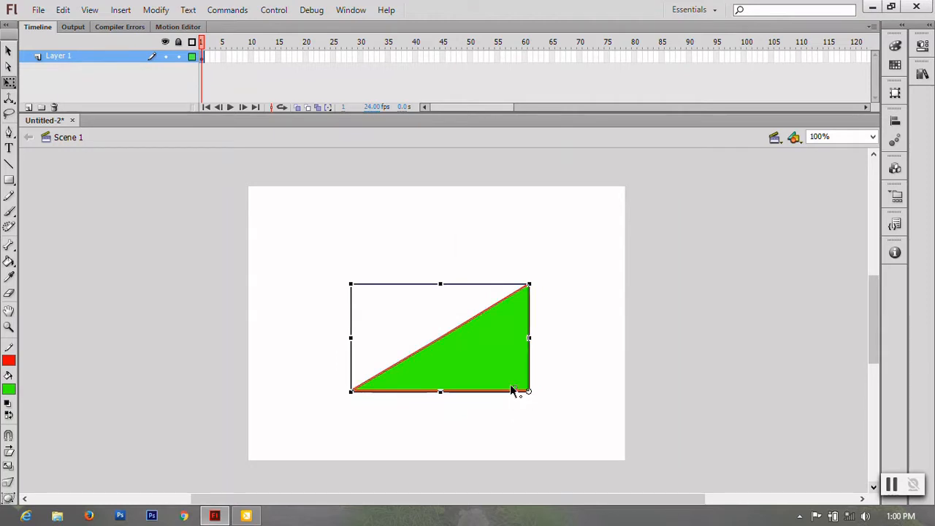
Return the transformation point to the triangle's middle and adjust the shape's width and height with the bounding box handles
drag(439, 341, 437, 339)
drag(525, 287, 539, 243)
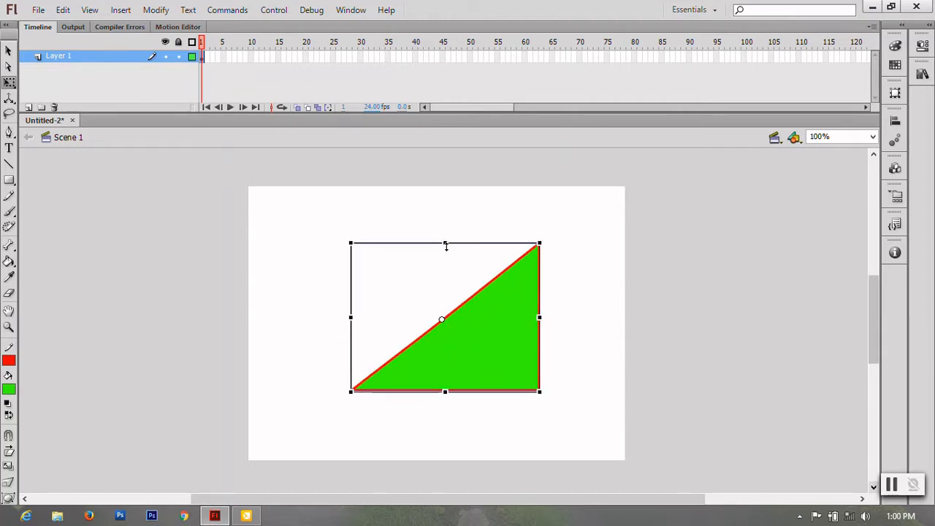
drag(445, 246, 445, 273)
mouse_move(445, 391)
mouse_down()
mouse_move(446, 417)
mouse_move(446, 371)
mouse_move(445, 395)
mouse_up()
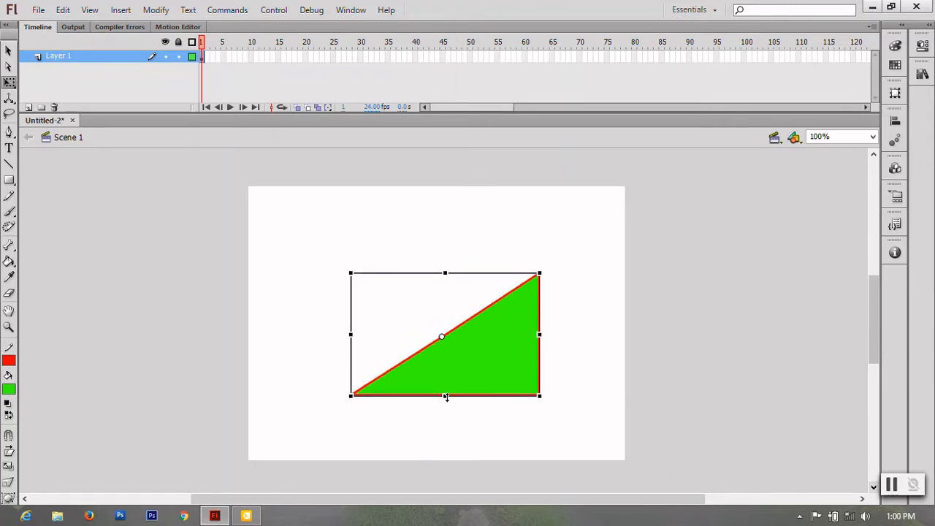
right_click(447, 371)
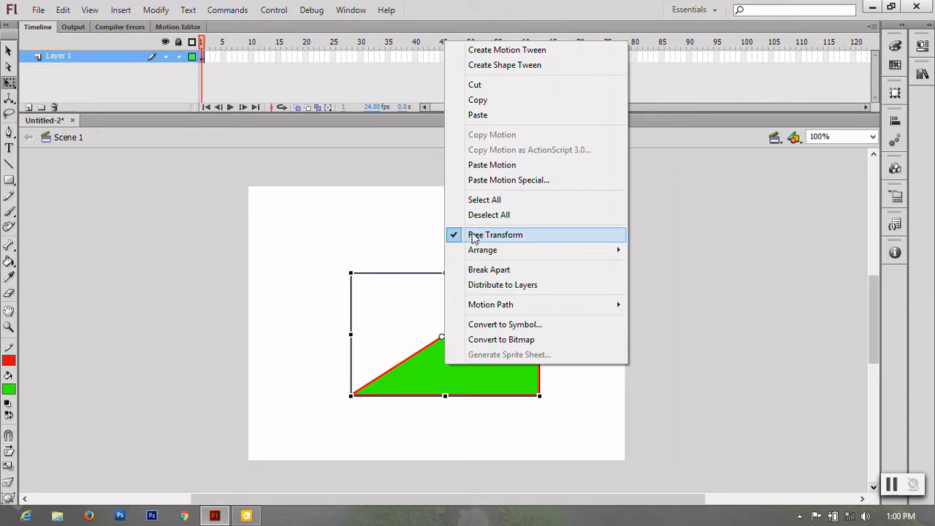
click(402, 236)
click(428, 330)
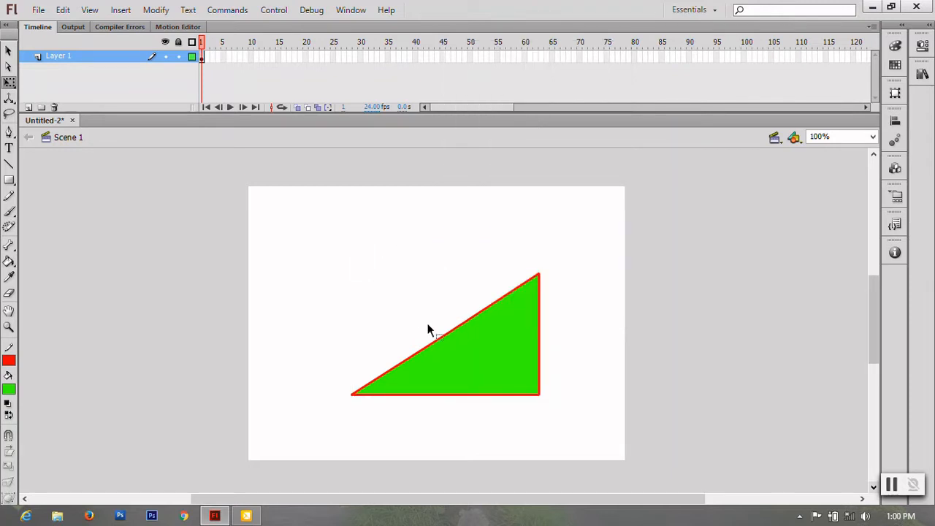
Distort the triangle by pulling its upper-right corner slightly inward and its lower-left corner inward and down
click(431, 332)
click(156, 10)
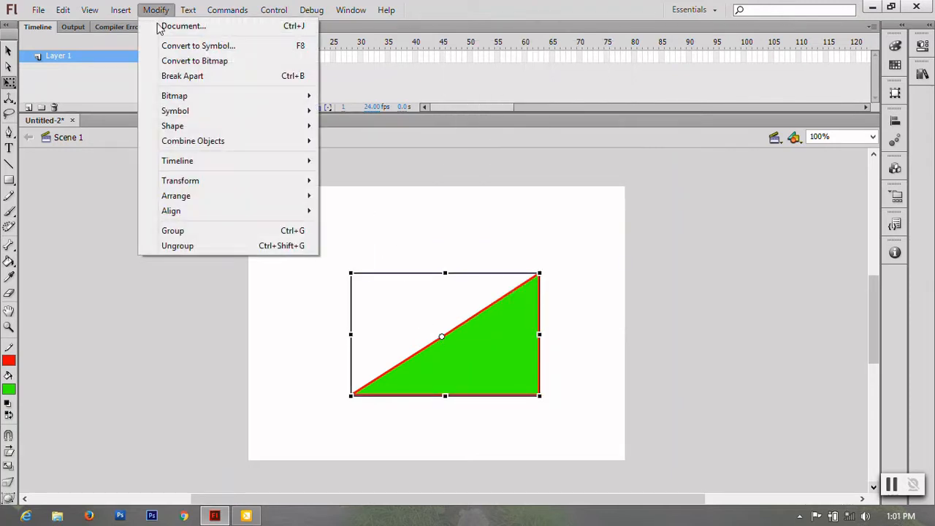
mouse_move(209, 182)
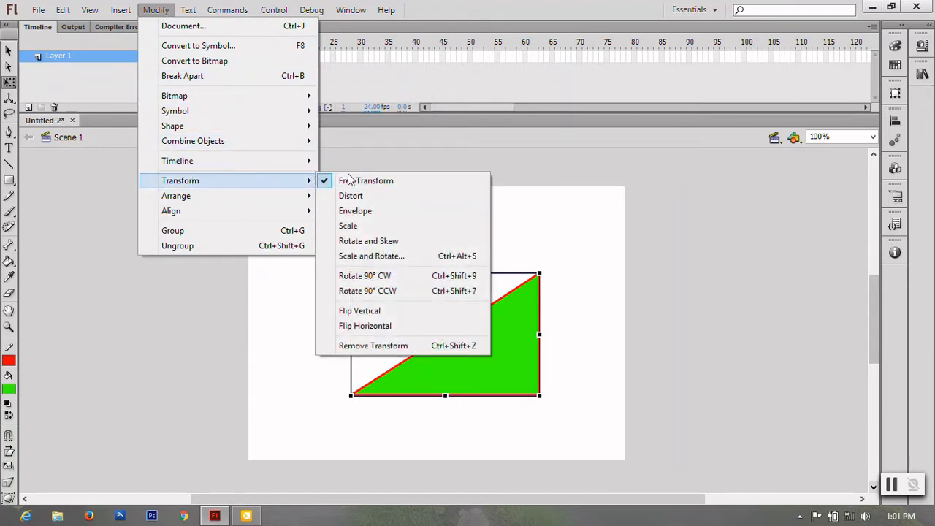
click(357, 196)
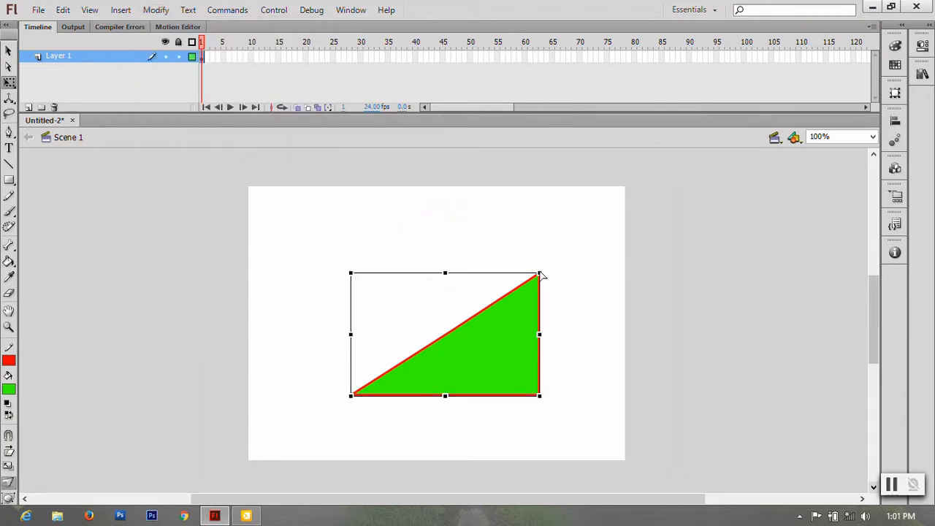
mouse_move(540, 273)
mouse_down()
mouse_move(507, 292)
mouse_move(470, 334)
mouse_move(497, 285)
mouse_move(542, 280)
mouse_move(543, 263)
mouse_move(538, 278)
mouse_up()
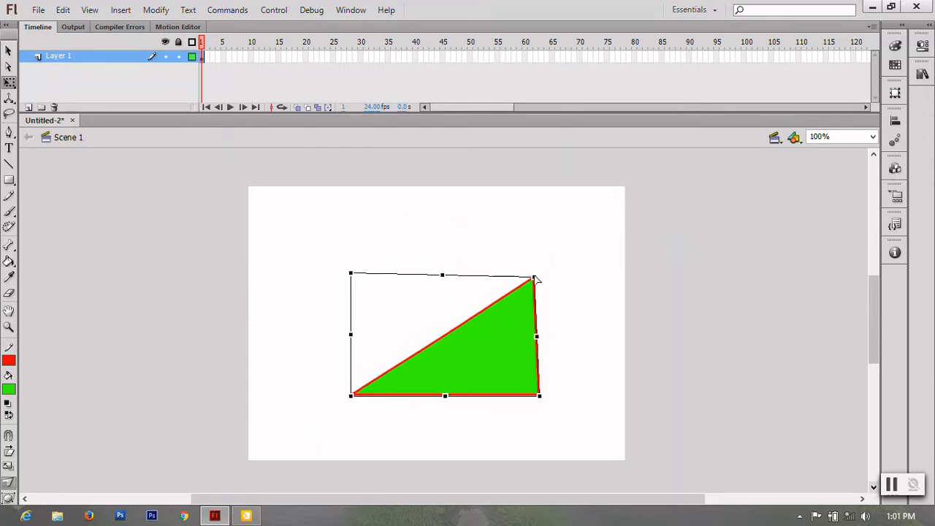
drag(352, 397, 379, 406)
click(345, 375)
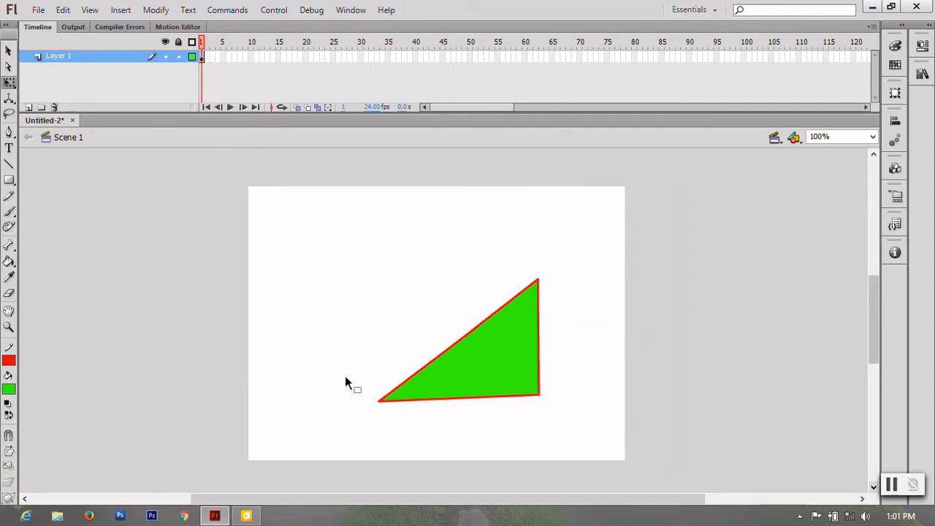
Undo the corner distortions on the triangle and deselect it
key(ctrl+z)
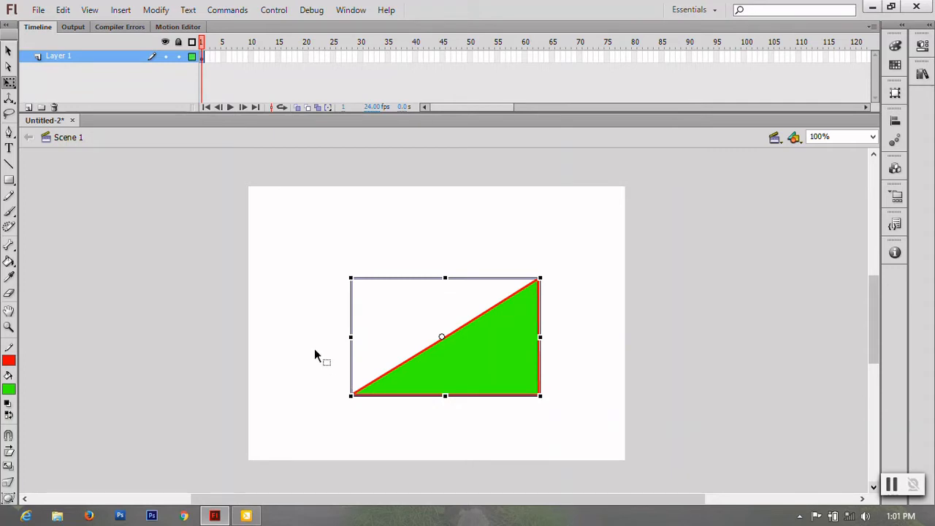
key(ctrl+z)
key(ctrl+y)
click(315, 355)
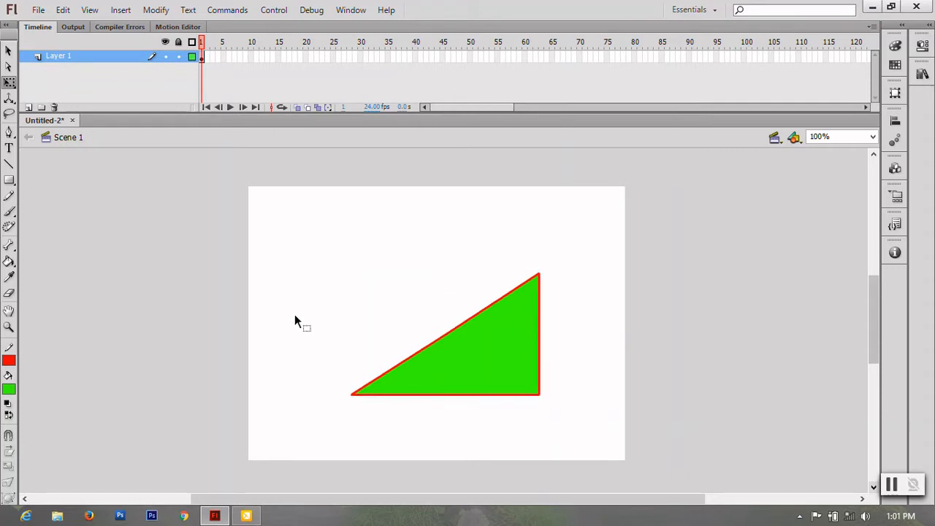
Apply Envelope to the triangle and bend its sloped edge by reshaping the envelope's upper-left corner and top edge
click(411, 372)
click(156, 9)
mouse_move(235, 190)
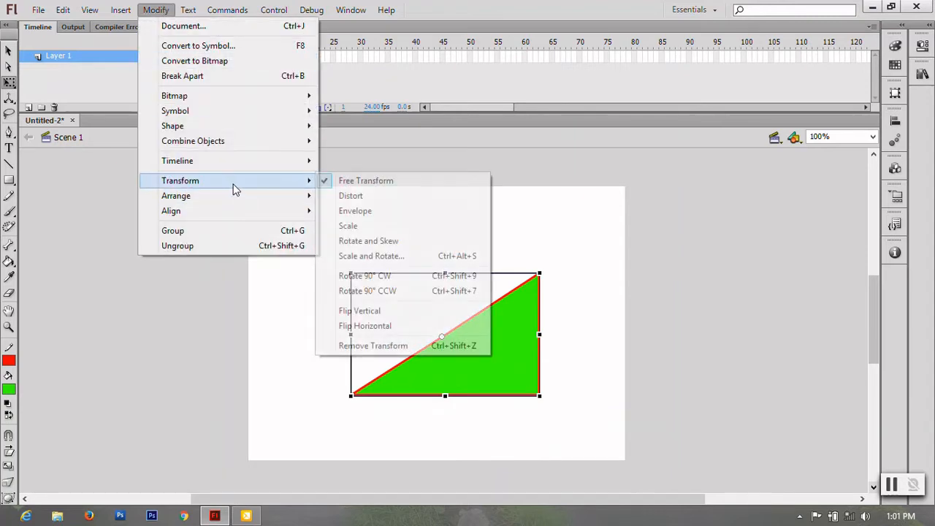
click(377, 211)
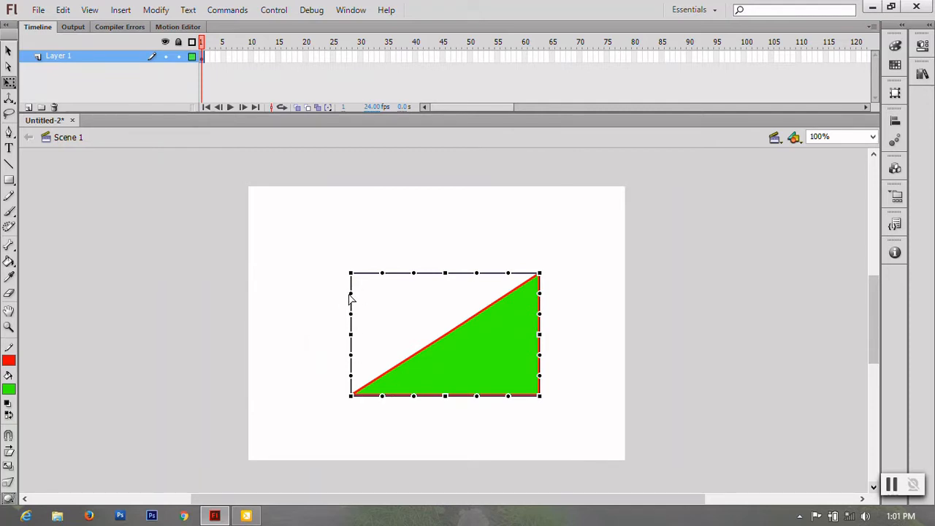
drag(352, 294, 369, 312)
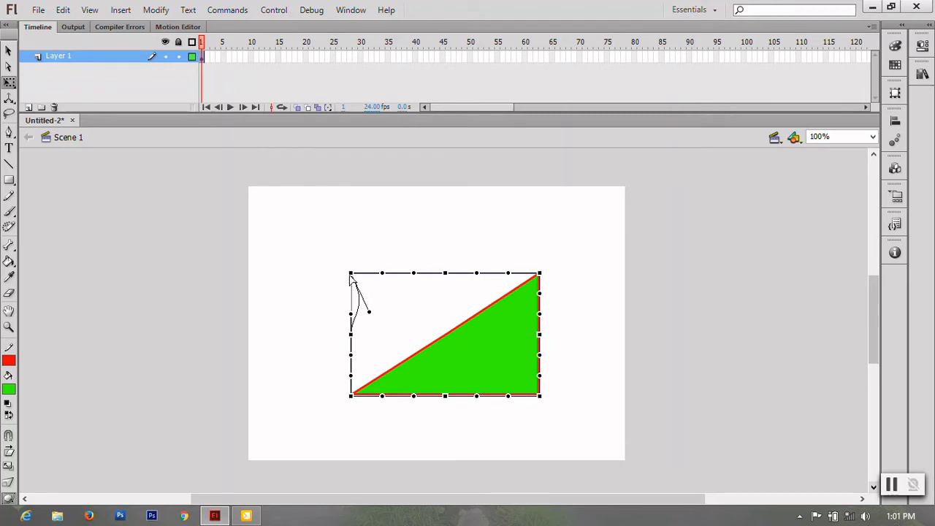
drag(351, 276, 403, 238)
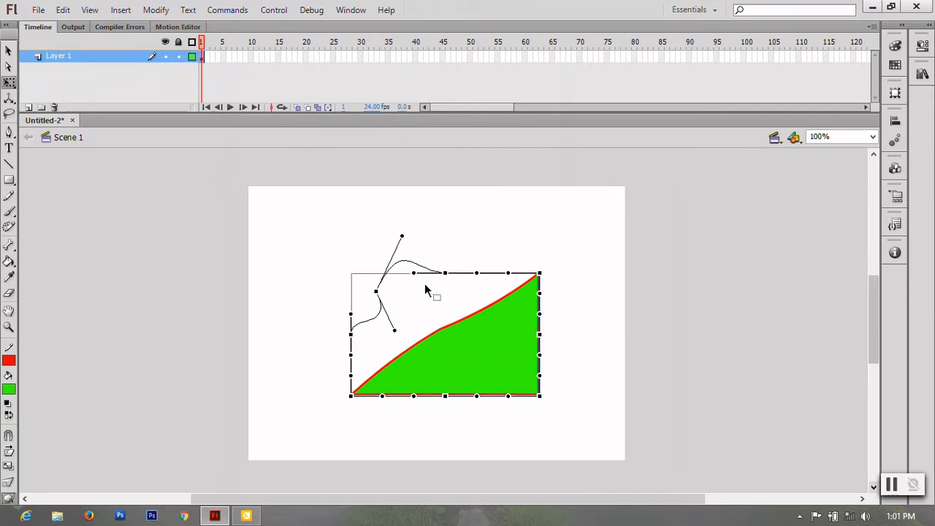
drag(414, 275, 409, 296)
drag(394, 331, 410, 347)
Arch the envelope's bottom edge upward, pull its lower-right corner down and bulge its right side outward
drag(445, 397, 444, 365)
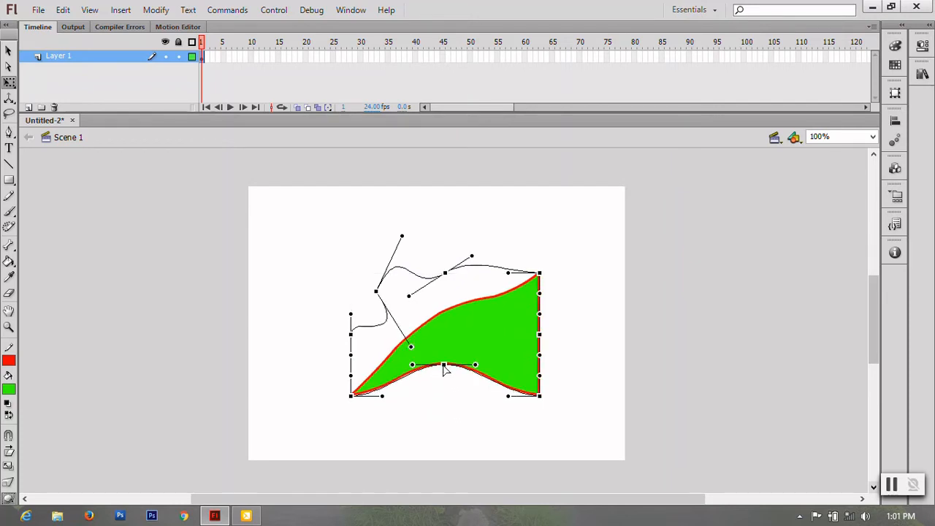
drag(539, 397, 532, 418)
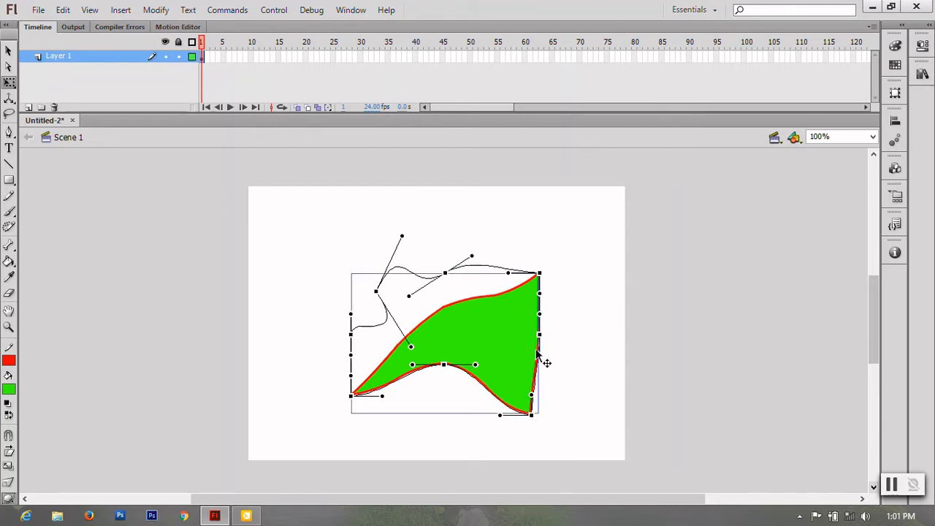
drag(540, 335, 554, 336)
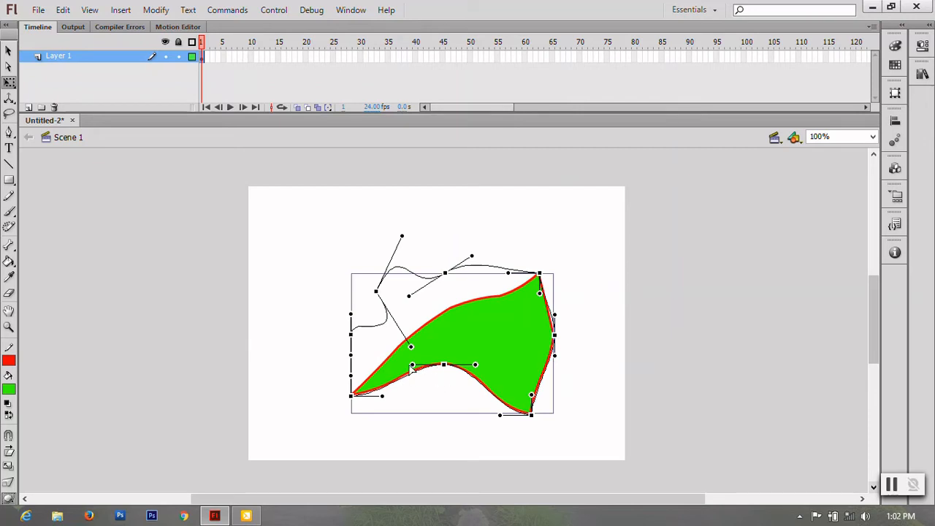
drag(412, 365, 384, 416)
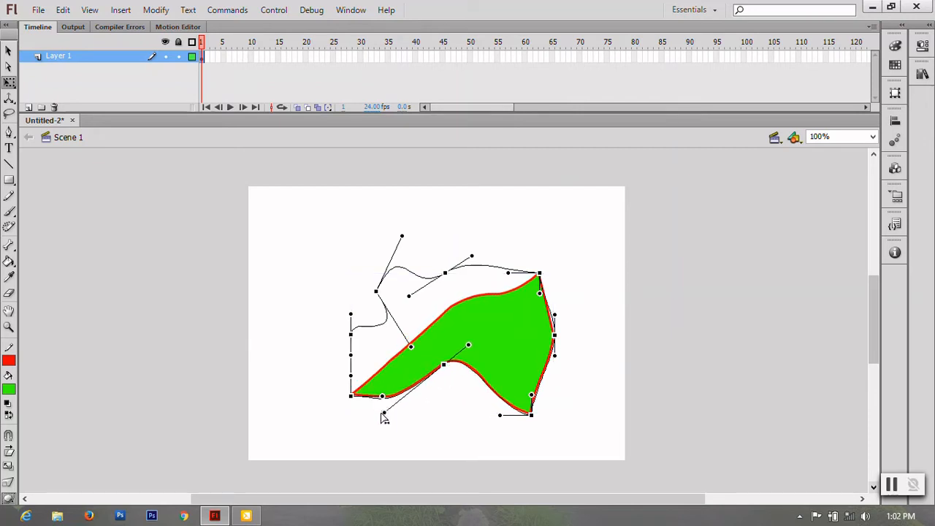
drag(351, 356, 335, 357)
click(299, 305)
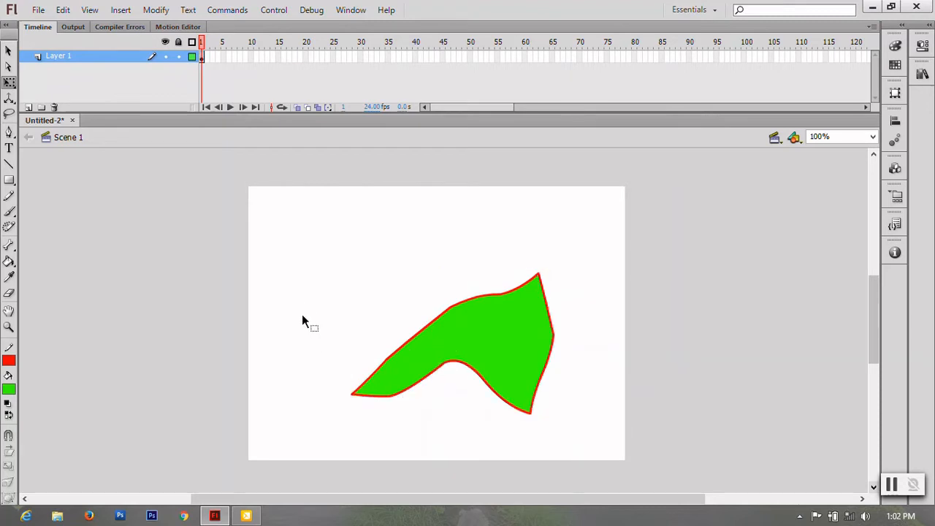
Undo all envelope edits to restore the straight-edged triangle
key(ctrl+z)
key(ctrl+z)
key(ctrl+z)
key(ctrl+z)
key(ctrl+z)
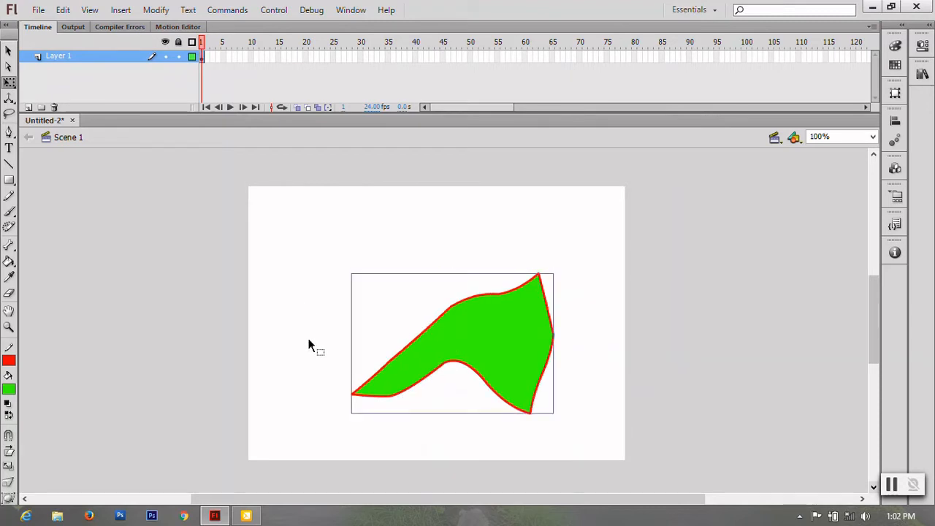
key(ctrl+z)
key(ctrl+z)
key(ctrl+z)
key(ctrl+z)
key(ctrl+z)
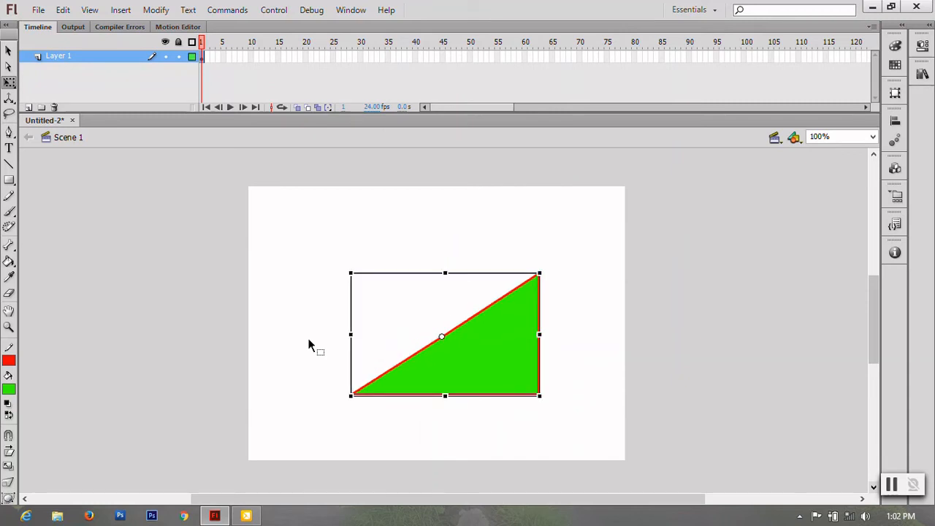
key(ctrl+z)
Use the Scale transform to shrink the triangle slightly from its upper-right corner
click(452, 373)
click(156, 10)
mouse_move(307, 180)
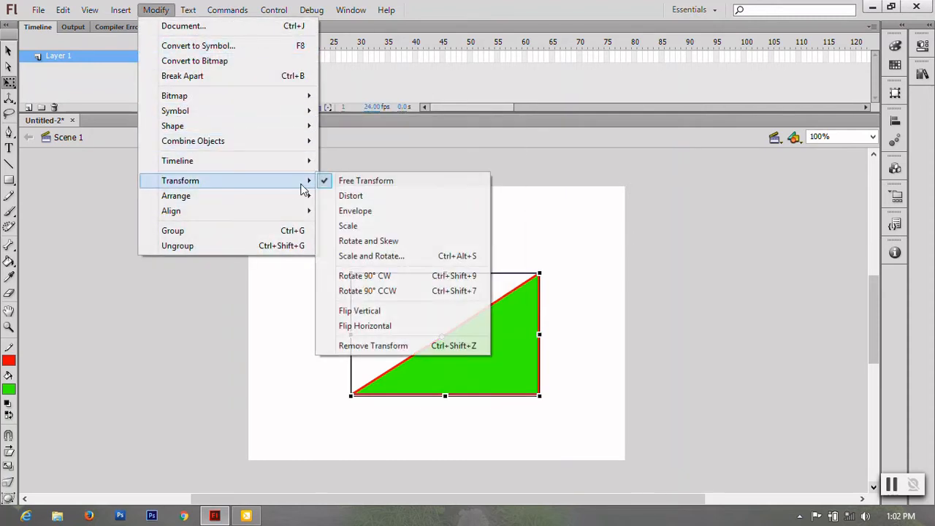
click(385, 227)
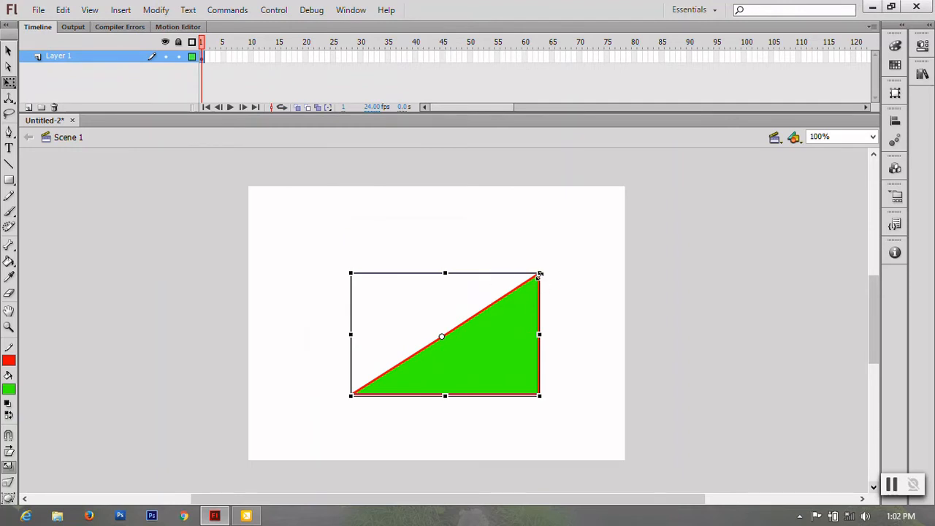
mouse_move(540, 274)
mouse_down()
mouse_move(509, 296)
mouse_move(546, 276)
mouse_up()
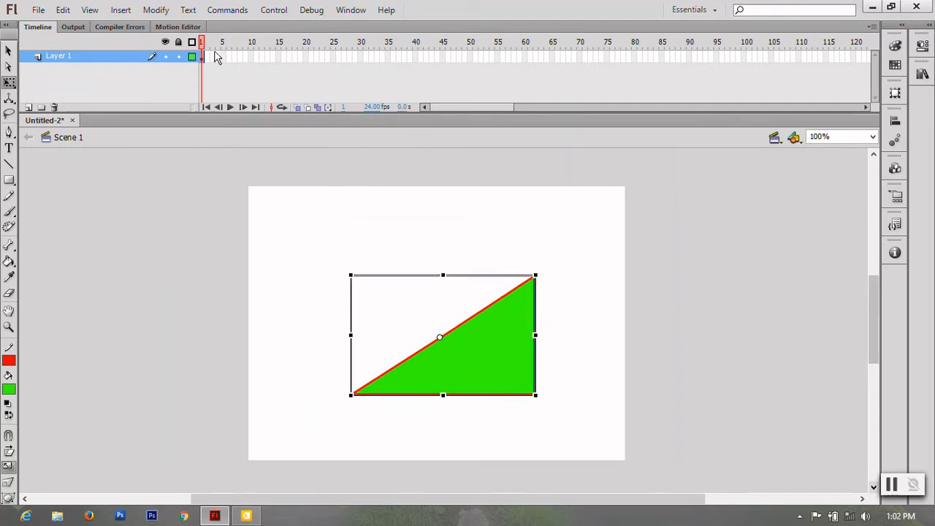
Rotate the triangle very slightly from its upper-right corner using Rotate and Skew
click(156, 10)
mouse_move(282, 182)
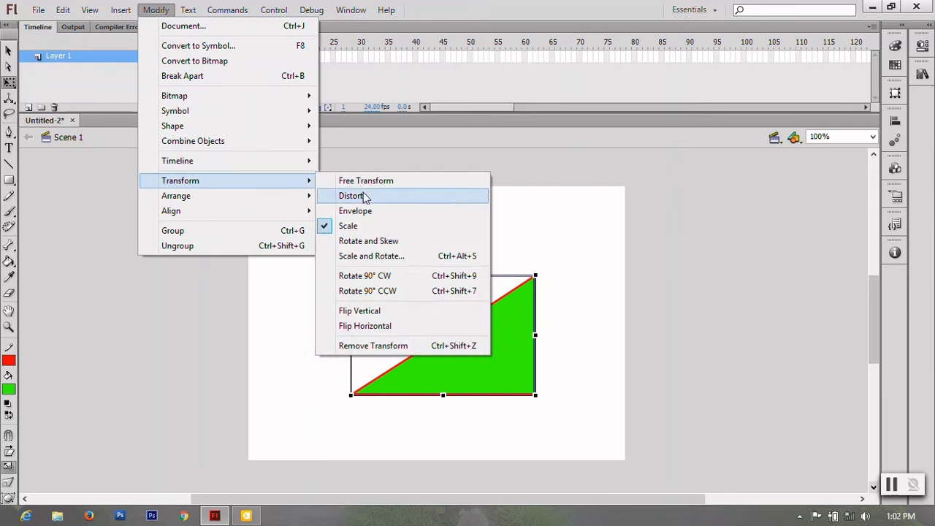
click(385, 247)
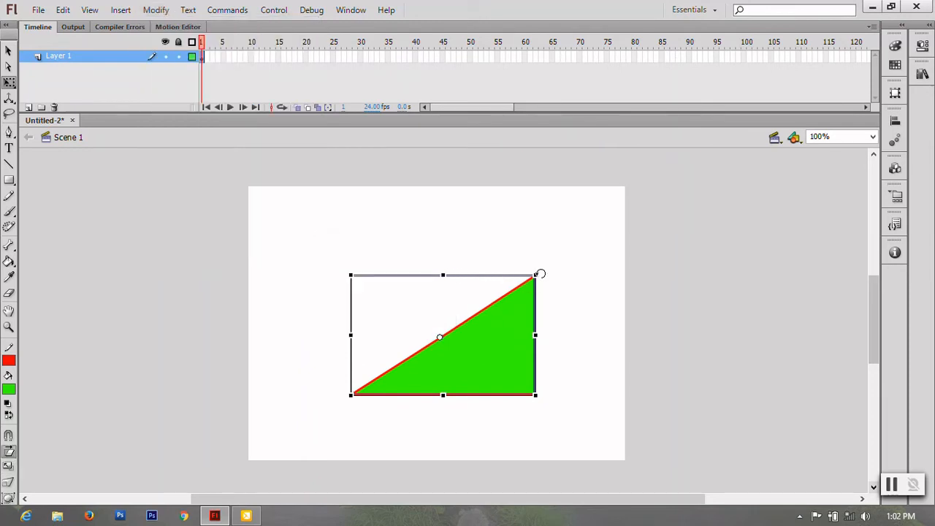
mouse_move(539, 273)
mouse_down()
mouse_move(521, 414)
mouse_move(348, 403)
mouse_move(437, 237)
mouse_move(541, 285)
mouse_move(522, 268)
mouse_move(529, 289)
mouse_move(532, 278)
mouse_up()
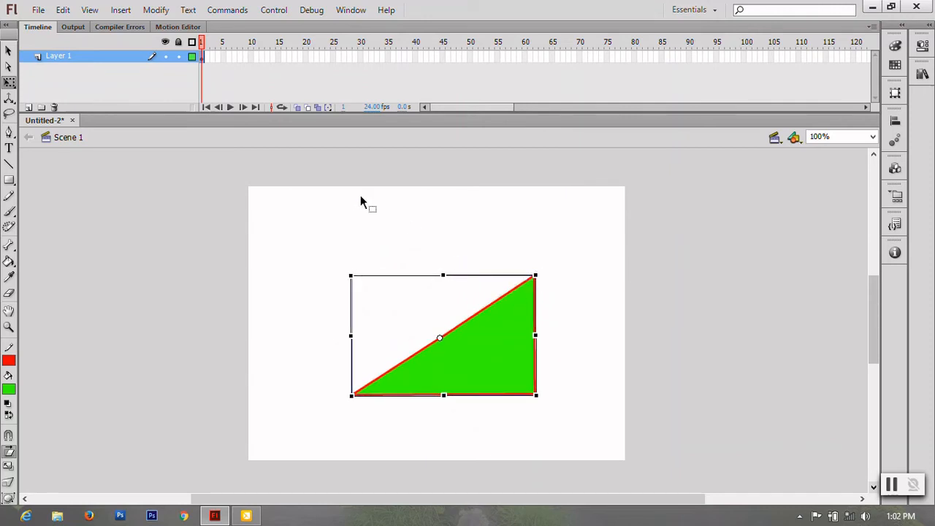
Scale the triangle to 90% and rotate it 20 degrees with Scale and Rotate, then deselect it
click(156, 9)
mouse_move(287, 183)
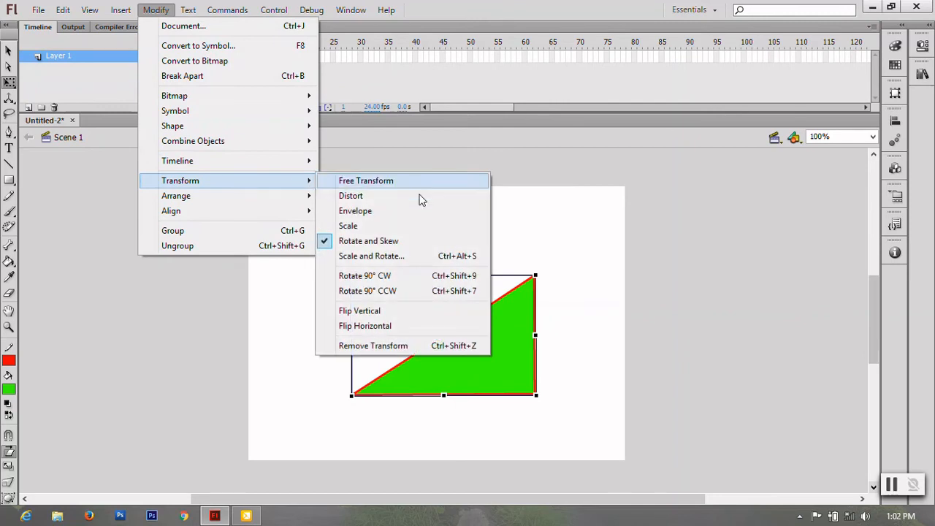
click(437, 260)
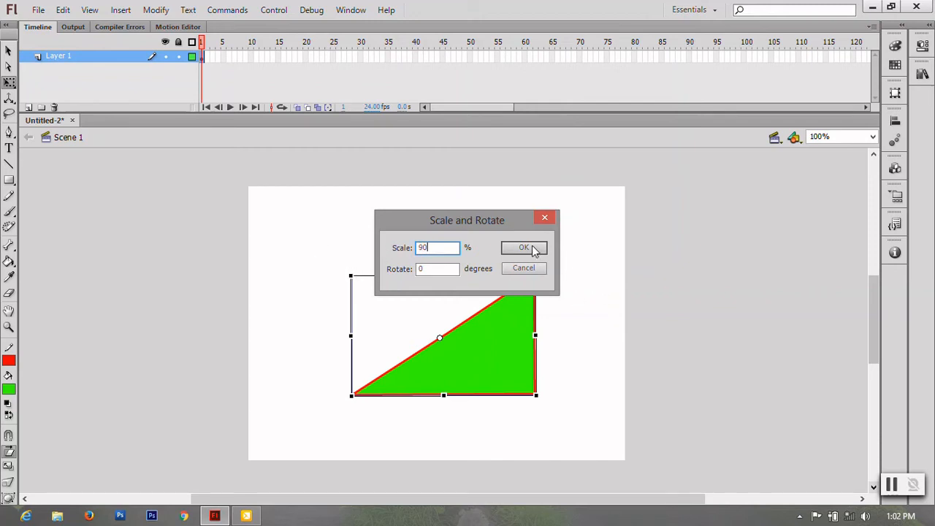
click(417, 268)
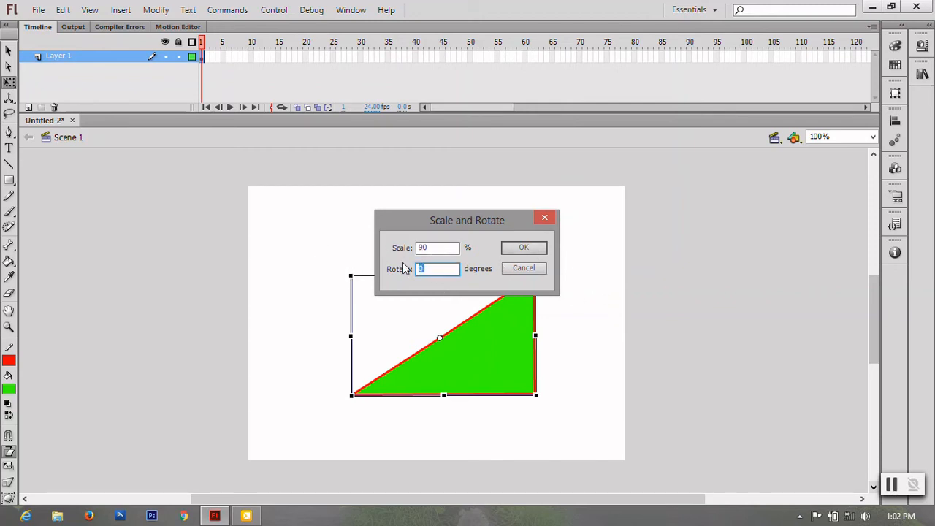
text(20)
click(530, 249)
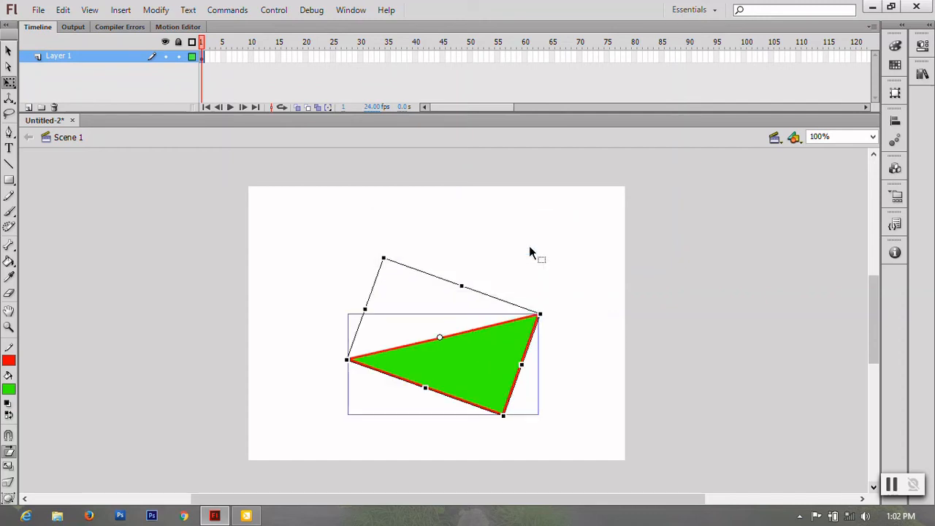
click(529, 248)
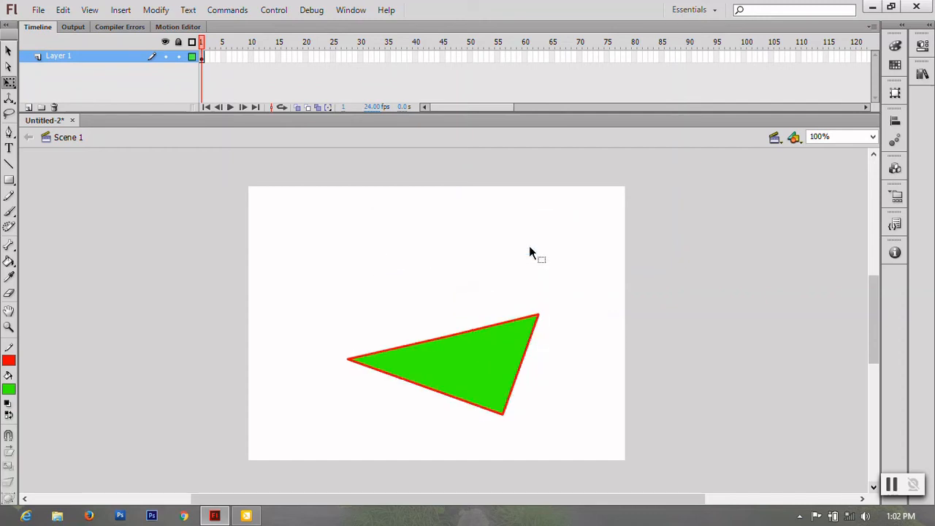
Undo the deselection and the Scale and Rotate change on the triangle
key(ctrl+z)
key(ctrl+z)
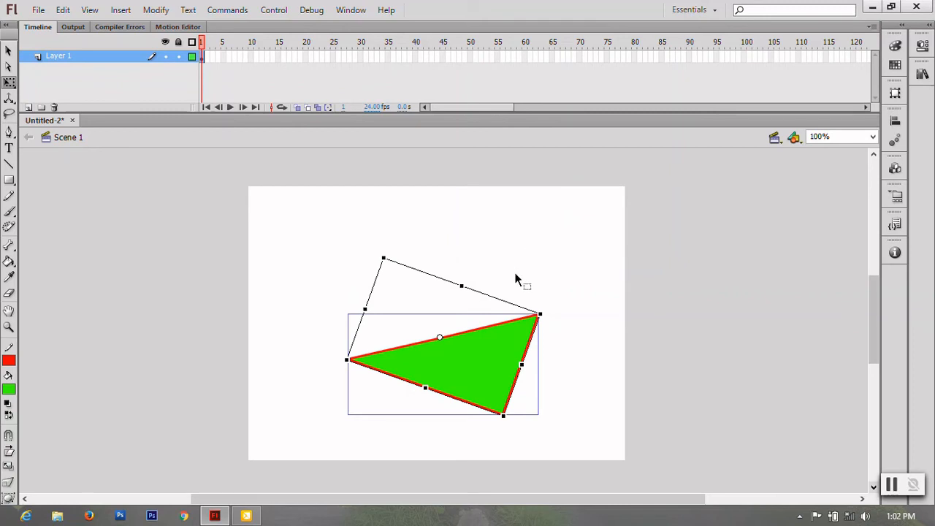
key(ctrl+z)
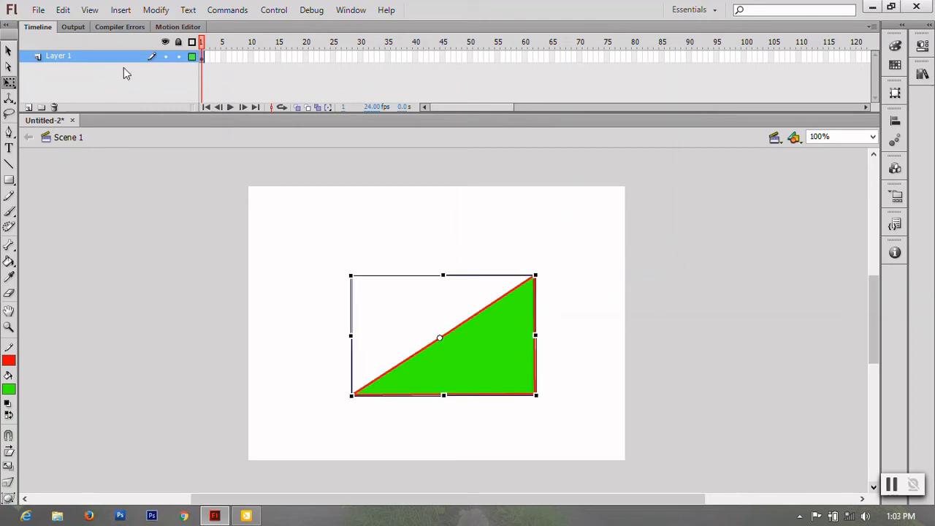
Rotate the triangle 90° counterclockwise with the preset transform command
click(167, 10)
mouse_move(308, 179)
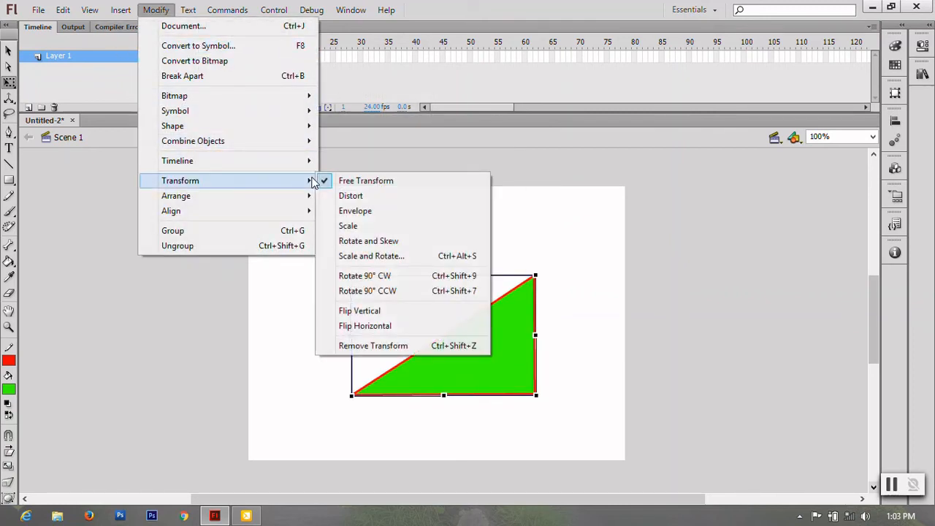
click(457, 291)
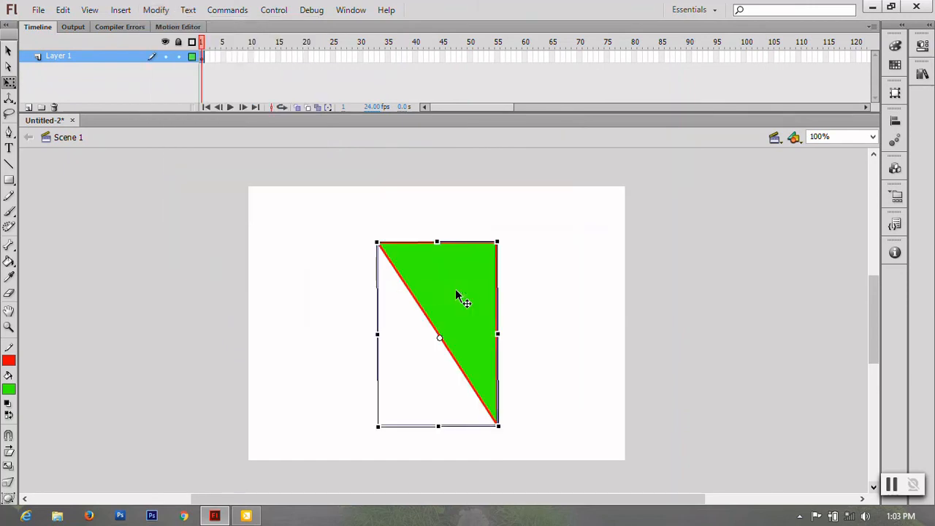
Flip the triangle horizontally and vertically, then deselect it with the Selection tool active
click(155, 9)
mouse_move(267, 187)
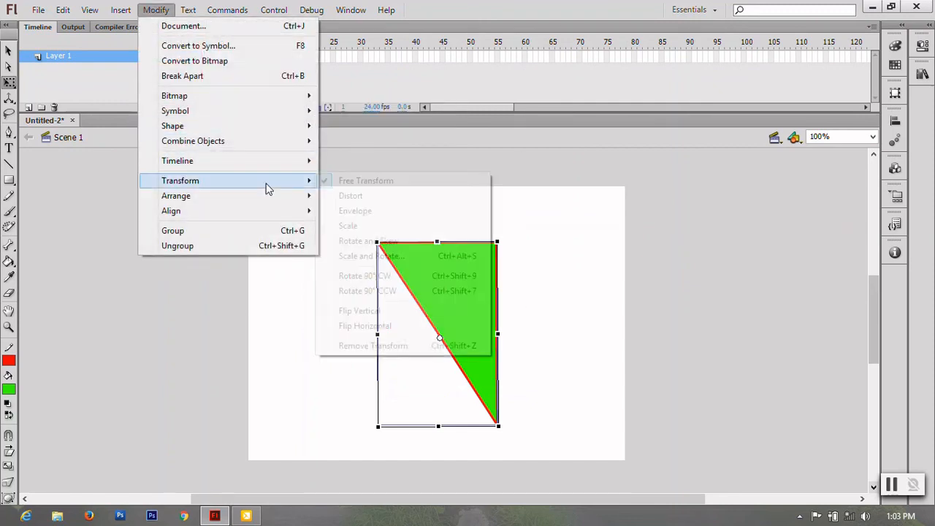
click(427, 325)
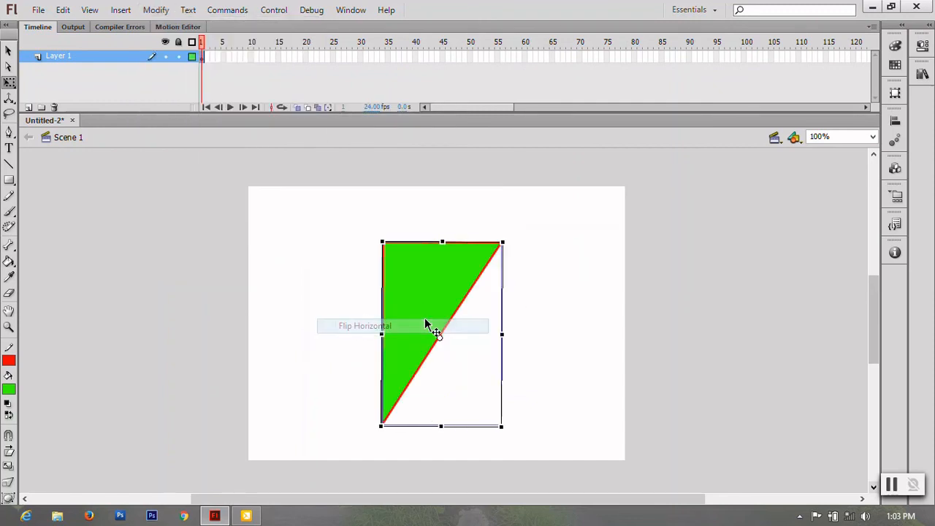
click(155, 9)
mouse_move(263, 183)
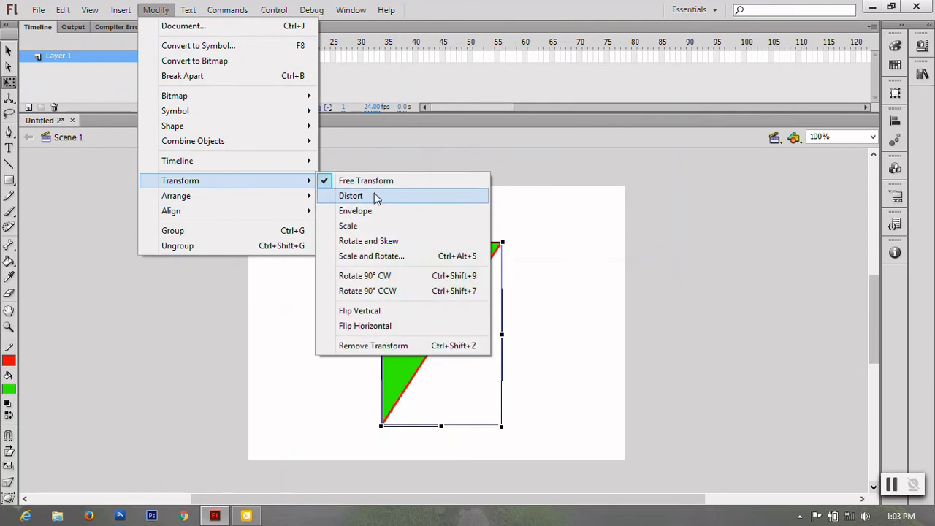
click(407, 311)
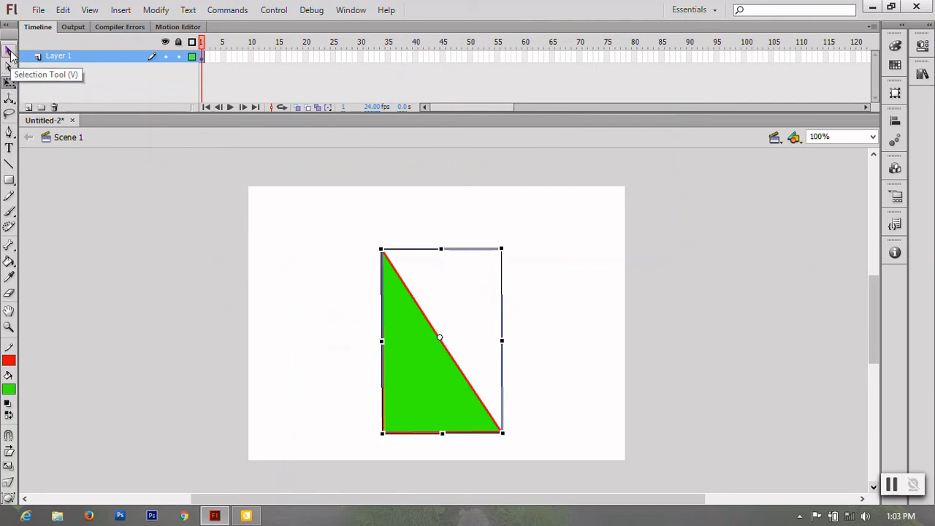
click(9, 53)
click(329, 340)
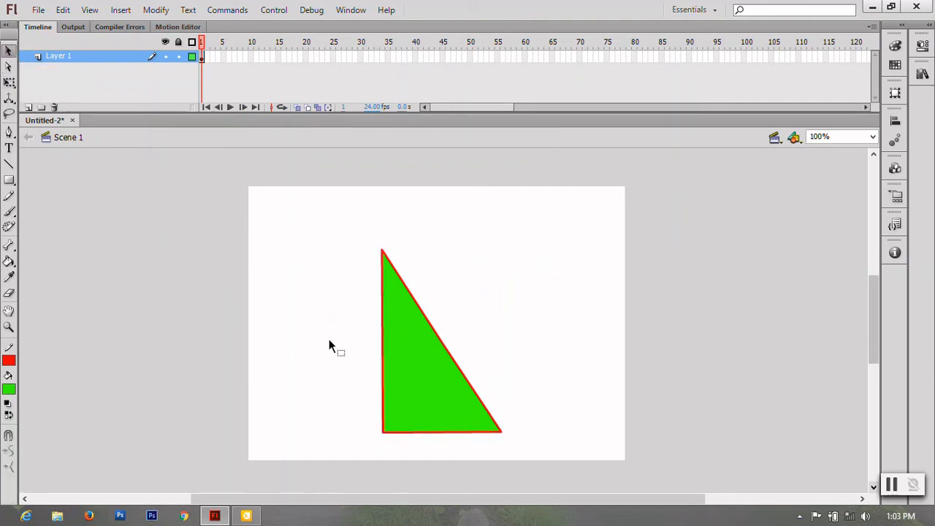
Undo the flips, the 90° rotation and the earlier slight rotation and scaling of the triangle
key(ctrl+z)
key(ctrl+z)
key(ctrl+z)
key(ctrl+z)
key(ctrl+z)
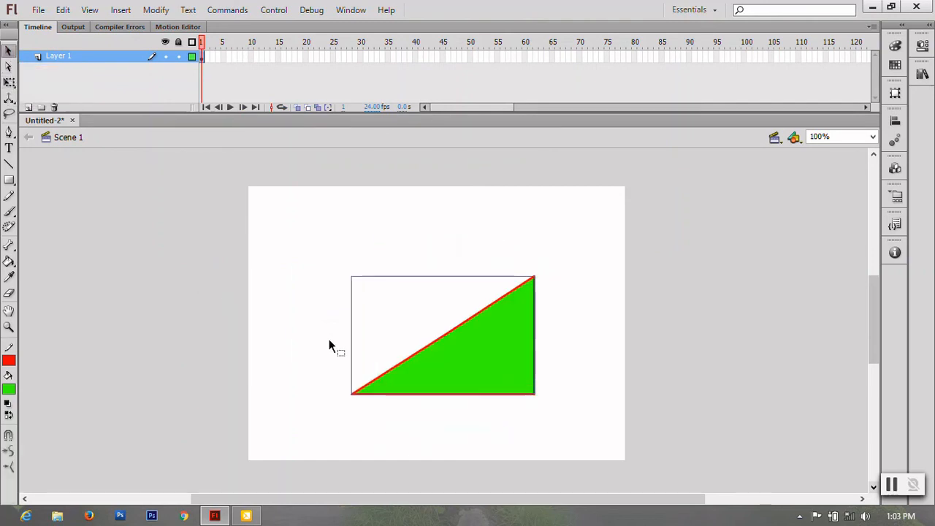
key(ctrl+z)
key(ctrl+z)
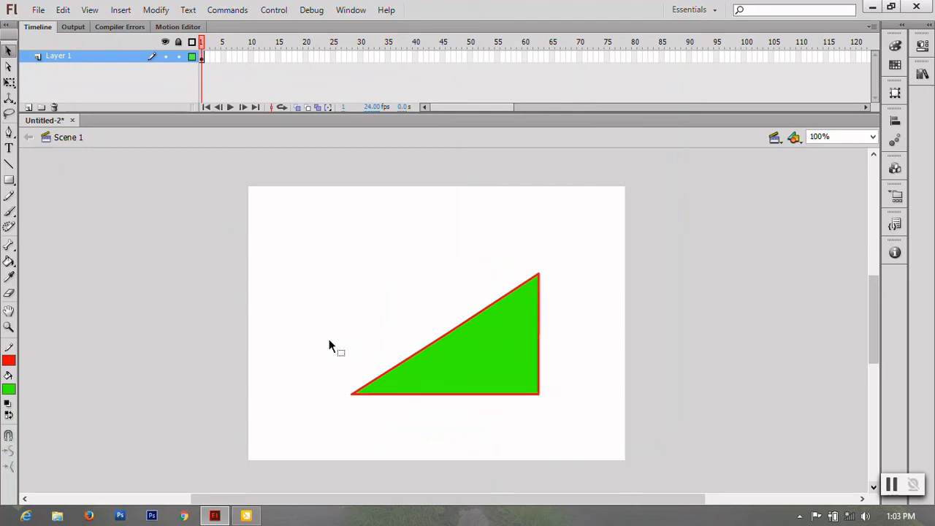